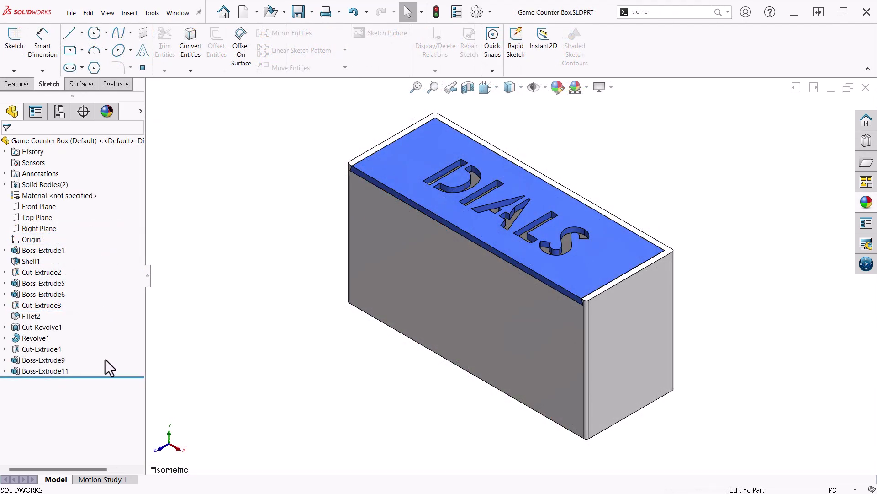
Roll back to Boss-Extrude1, then forward to include Shell1's hollow box with 0.125/0.10 walls
{"action": "left_click_drag", "start_coordinate": [104, 376], "coordinate": [115, 254]}
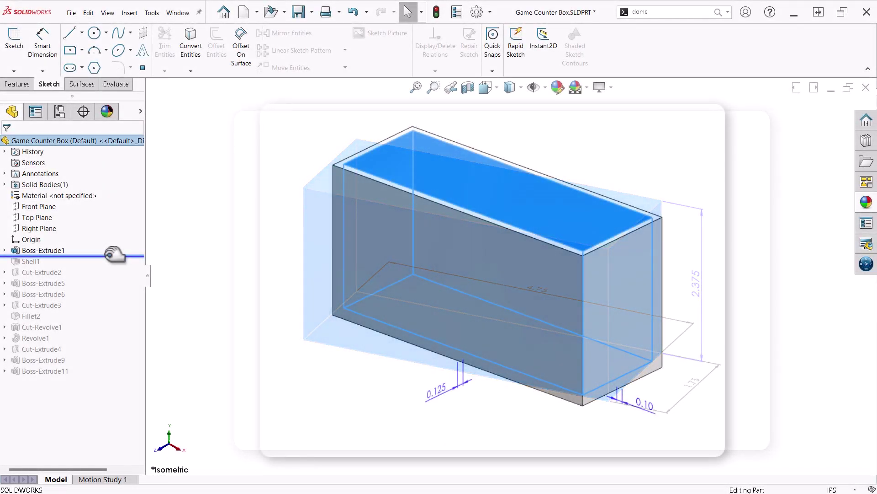
{"action": "left_click_drag", "start_coordinate": [115, 254], "coordinate": [115, 265]}
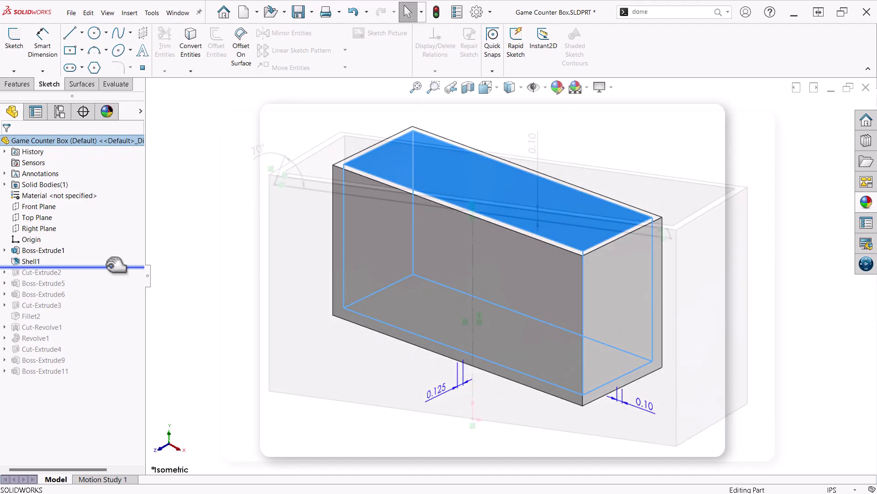
Roll in Cut-Extrude2's 70° rim groove and inspect its Sketch6
{"action": "left_click_drag", "start_coordinate": [116, 265], "coordinate": [116, 277]}
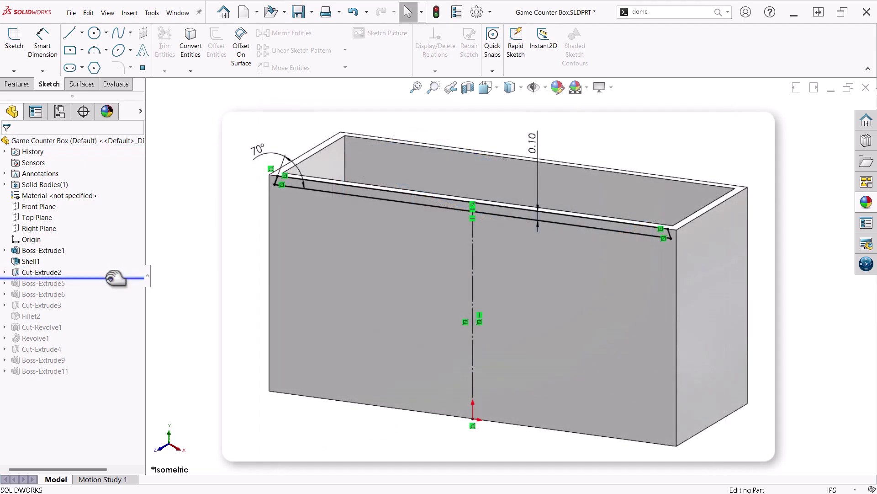
{"action": "left_click", "coordinate": [4, 272]}
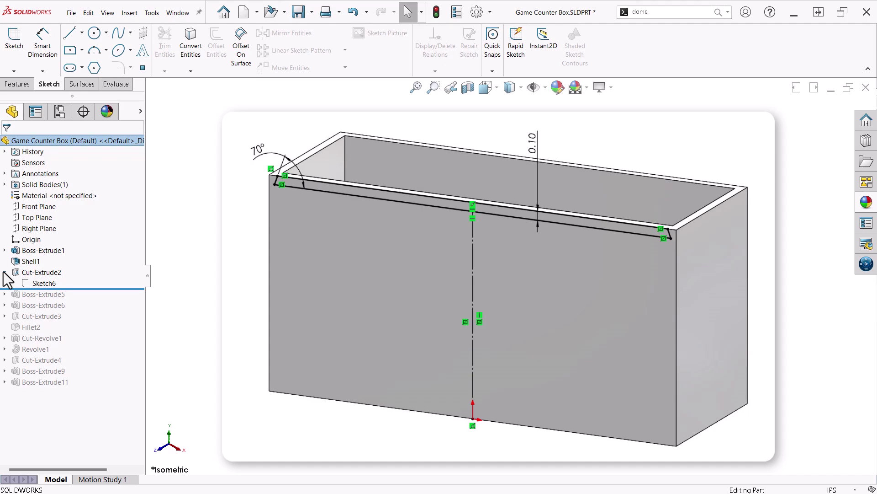
{"action": "left_click_drag", "start_coordinate": [55, 288], "coordinate": [101, 288]}
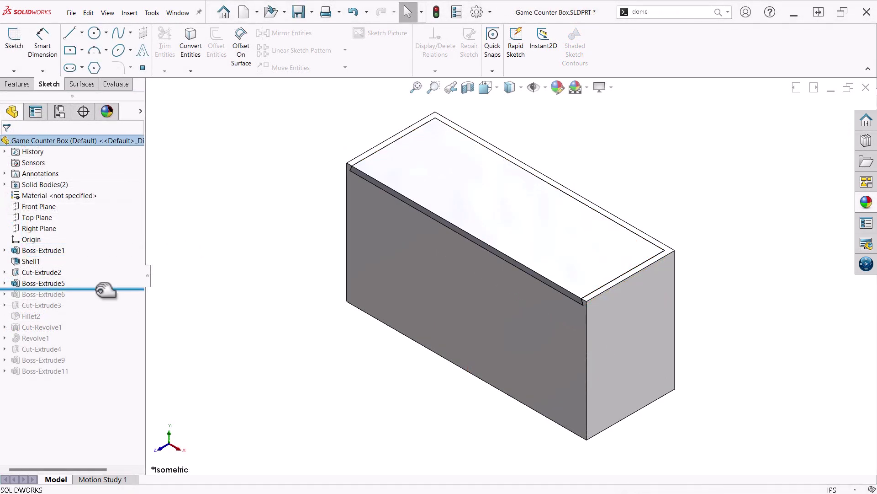
Roll in Boss-Extrude6 and hide the box body to view the lid alone
{"action": "left_click_drag", "start_coordinate": [106, 288], "coordinate": [105, 301]}
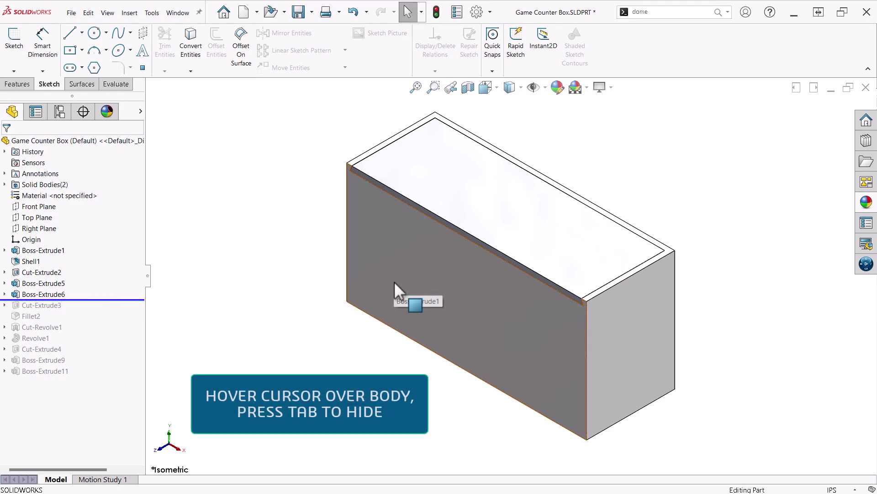
{"action": "key", "text": "Tab"}
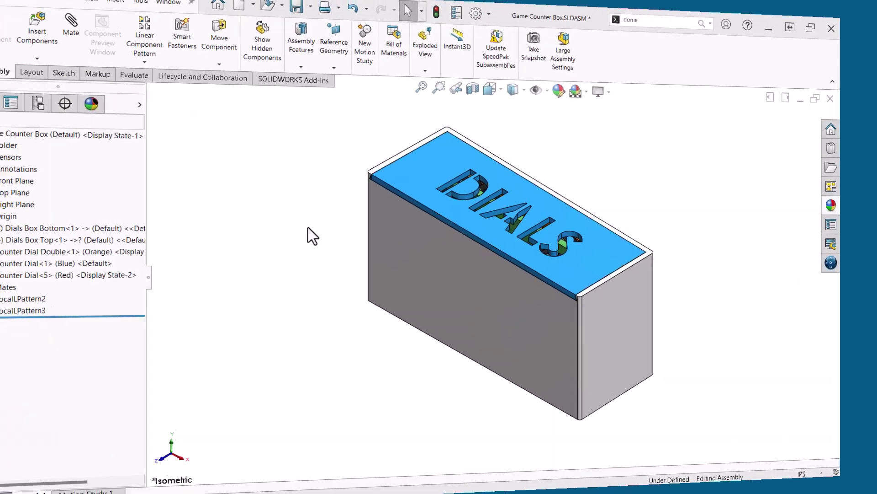
Slide the DIALS lid out of the box and select the bottom for transparency
{"action": "mouse_move", "coordinate": [413, 178]}
{"action": "left_mouse_down"}
{"action": "mouse_move", "coordinate": [332, 237]}
{"action": "mouse_move", "coordinate": [302, 244]}
{"action": "left_mouse_up"}
{"action": "left_click", "coordinate": [236, 225]}
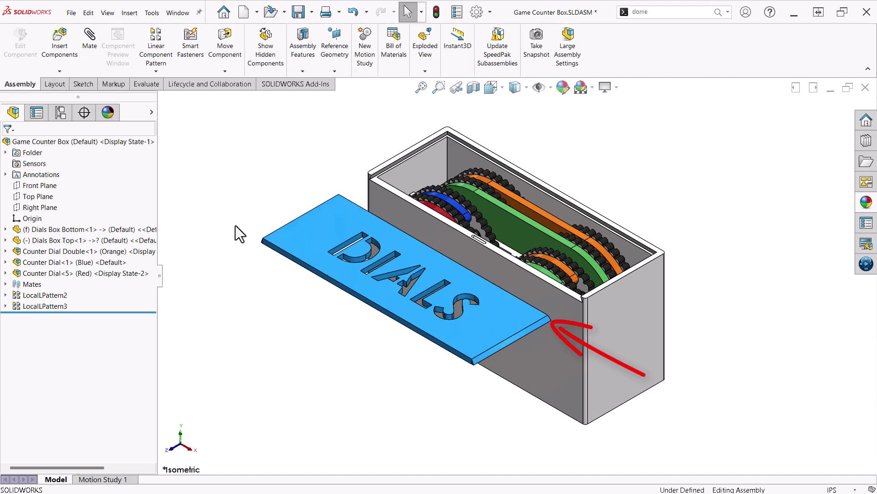
{"action": "left_click", "coordinate": [143, 231]}
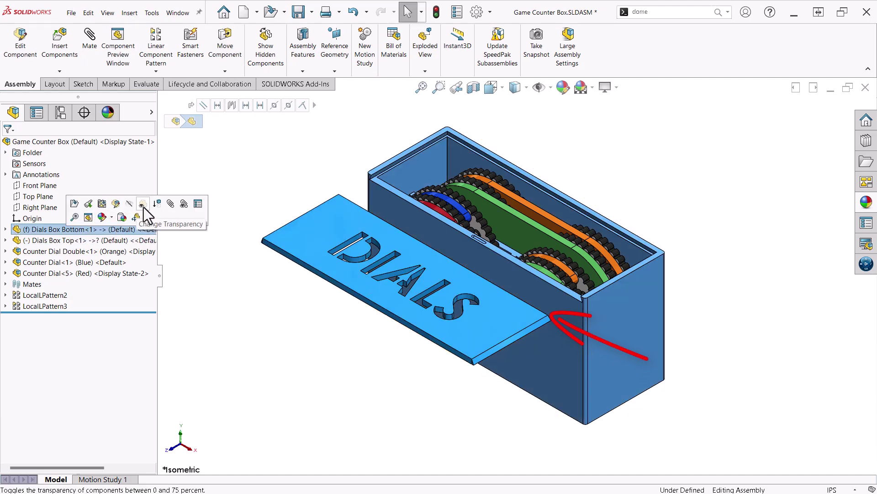
In Right view, slide the lid fully closed into its groove and stop moving components
{"action": "right_click_drag", "start_coordinate": [229, 343], "coordinate": [294, 342]}
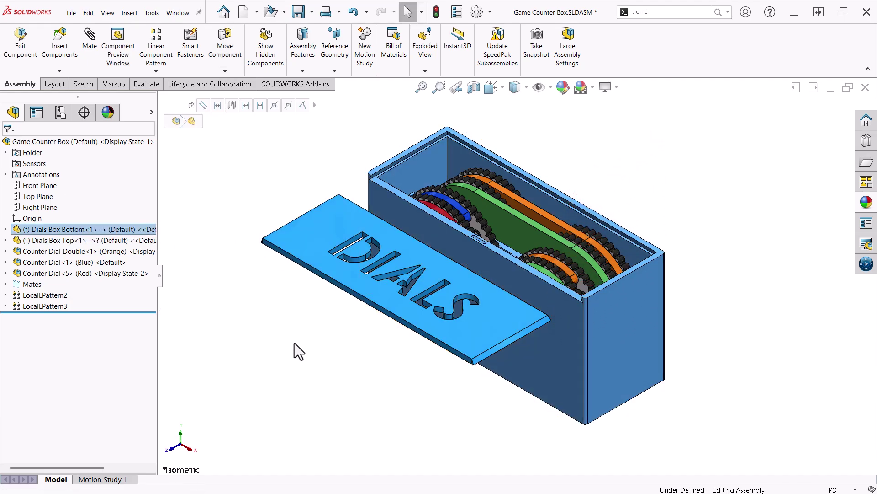
{"action": "left_click", "coordinate": [295, 344]}
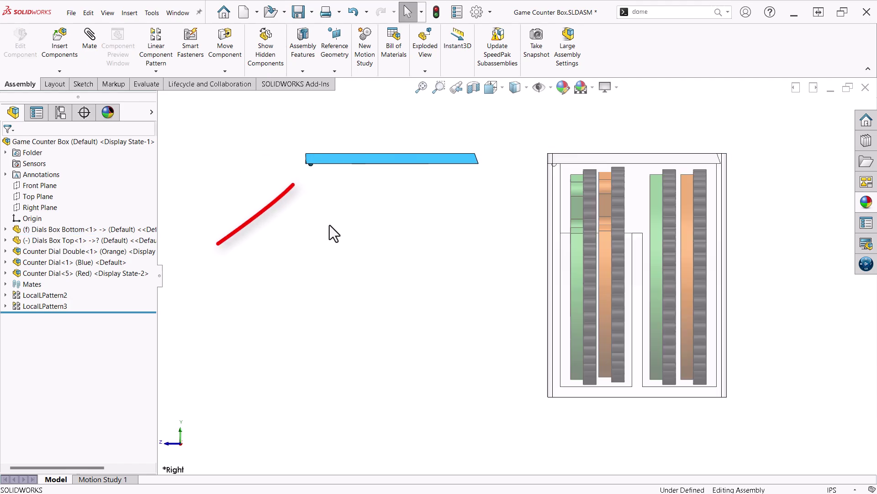
{"action": "left_click_drag", "start_coordinate": [338, 160], "coordinate": [498, 156]}
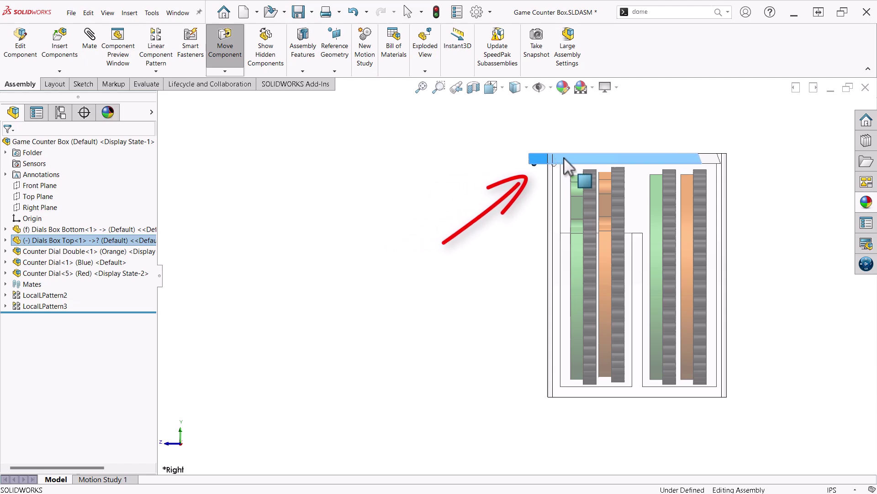
{"action": "left_click_drag", "start_coordinate": [498, 163], "coordinate": [584, 165]}
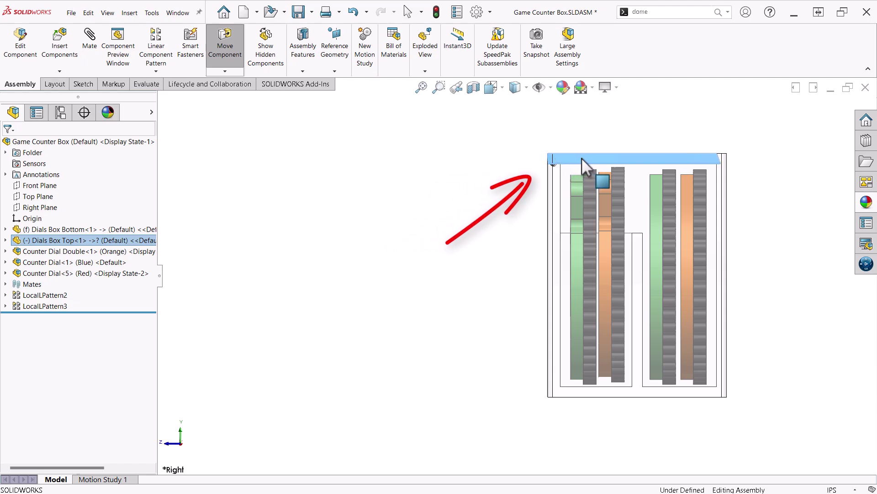
{"action": "key", "text": "Escape"}
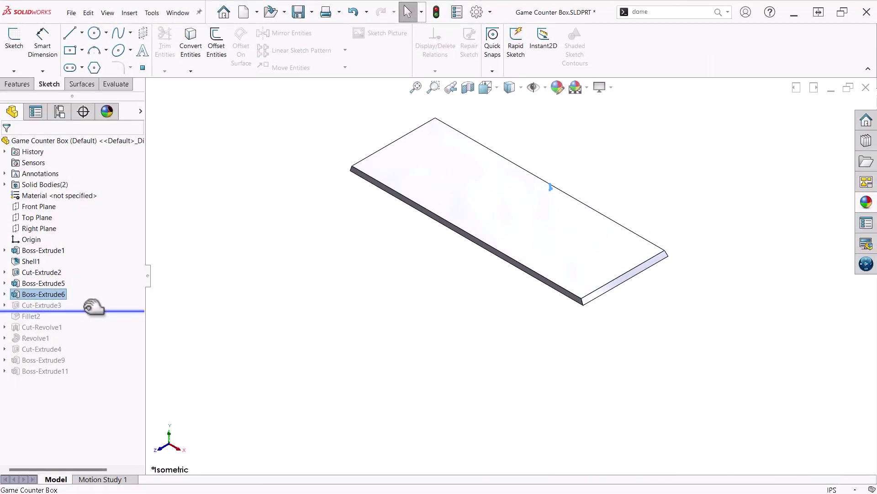
Roll in Cut-Extrude3's 0.003 clearance cut, show the box body and hide the lid
{"action": "left_click_drag", "start_coordinate": [93, 308], "coordinate": [94, 309]}
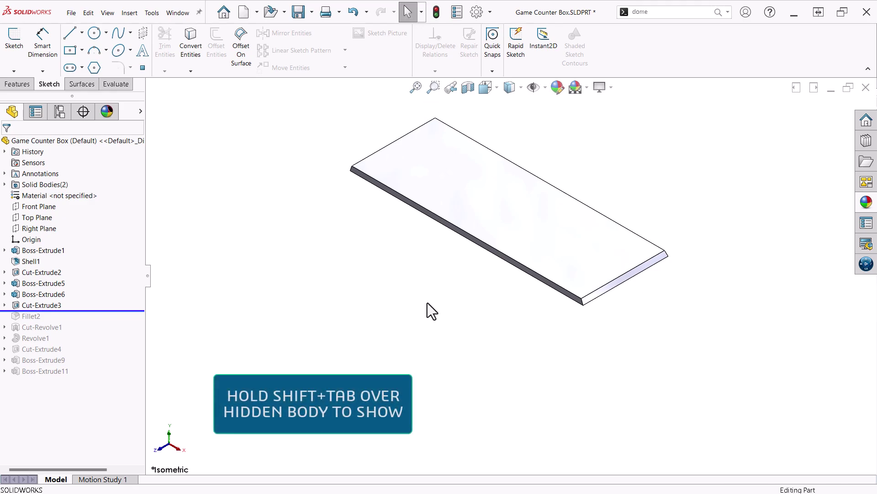
{"action": "key", "text": "shift+Tab"}
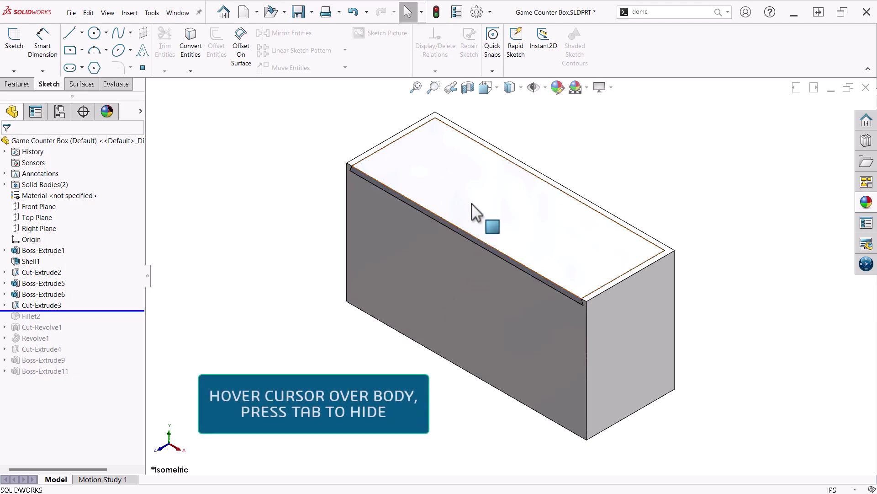
{"action": "key", "text": "Tab"}
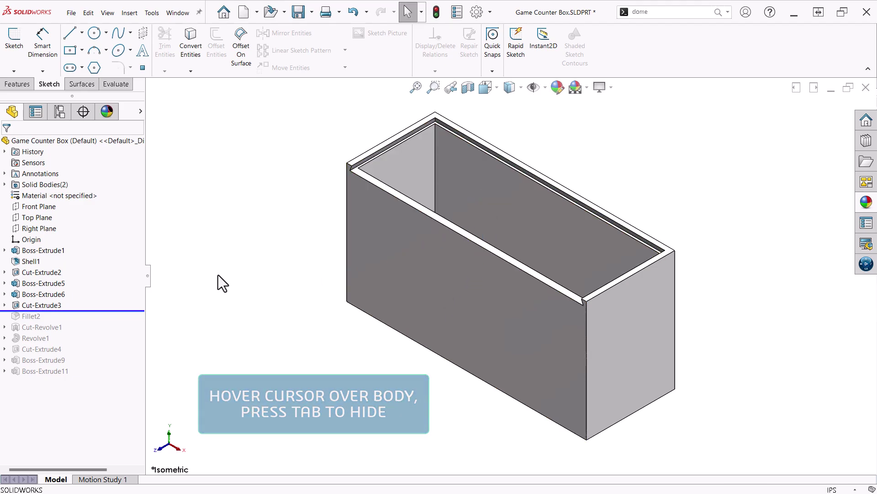
Inspect the sketch behind Cut-Extrude3, then collapse the feature
{"action": "left_click", "coordinate": [4, 305]}
{"action": "left_click", "coordinate": [23, 314]}
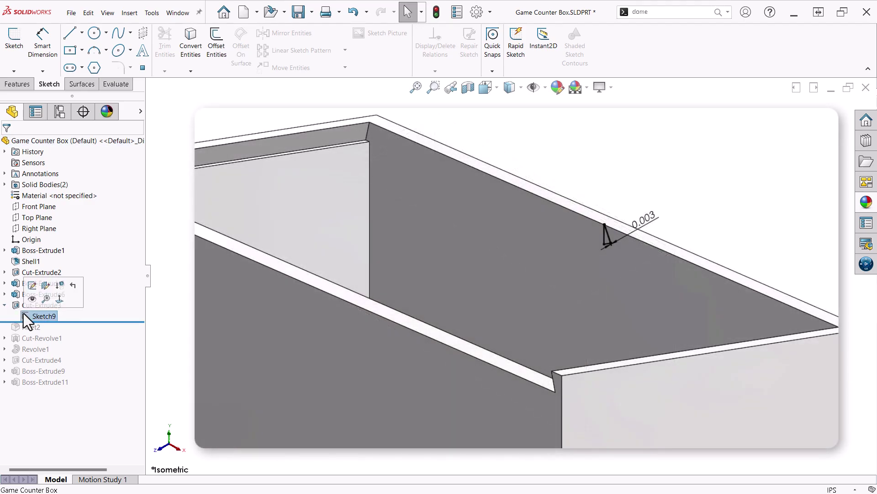
{"action": "left_click", "coordinate": [4, 306]}
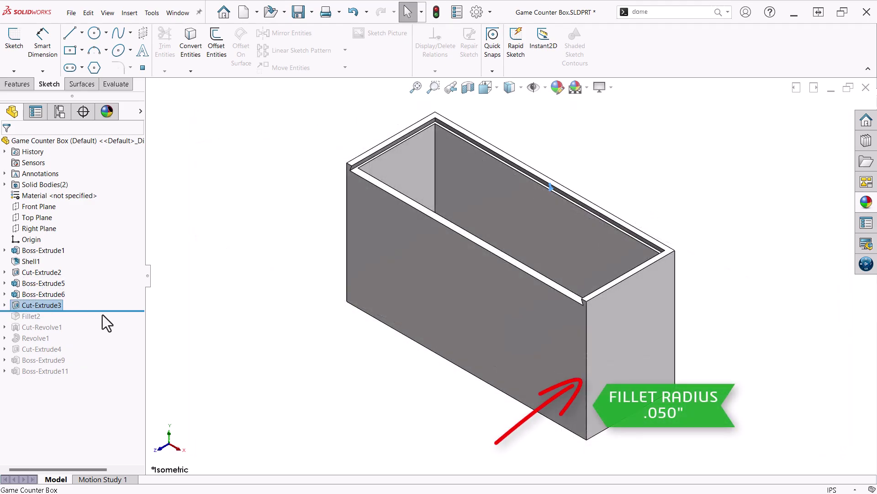
Roll in Fillet2 and Cut-Revolve1's 0.25-wide finger notch, then inspect the front face
{"action": "left_click_drag", "start_coordinate": [107, 310], "coordinate": [107, 320]}
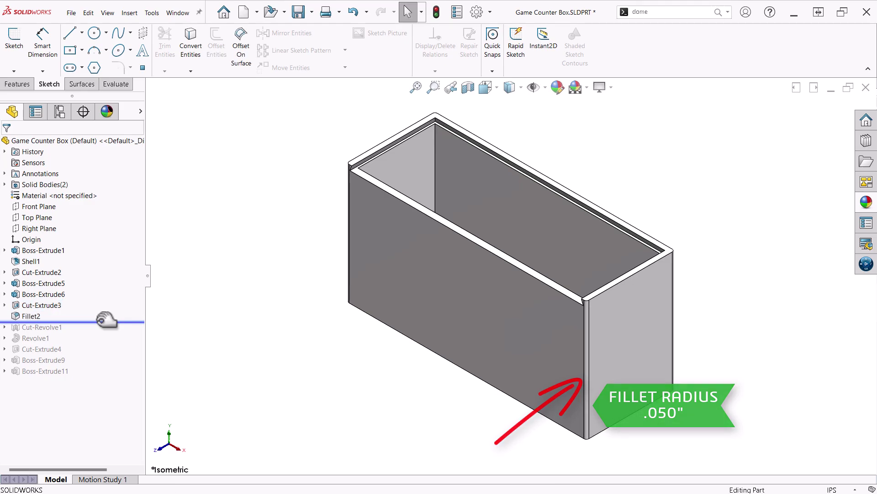
{"action": "left_click_drag", "start_coordinate": [107, 322], "coordinate": [108, 330]}
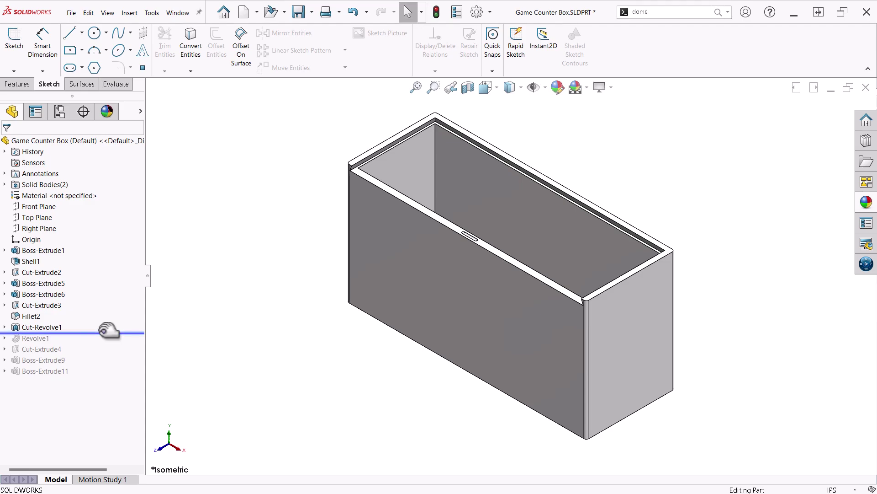
{"action": "scroll", "coordinate": [495, 242], "scroll_direction": "down", "scroll_amount": 3}
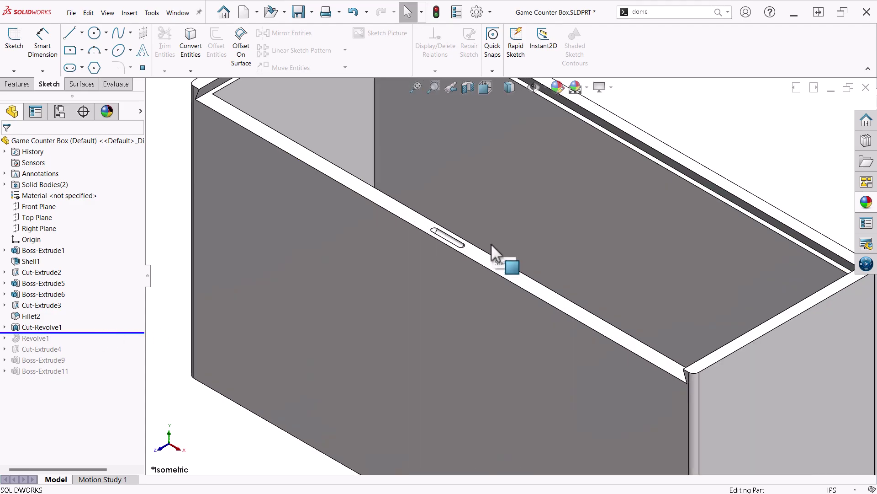
{"action": "scroll", "coordinate": [491, 243], "scroll_direction": "down", "scroll_amount": 2}
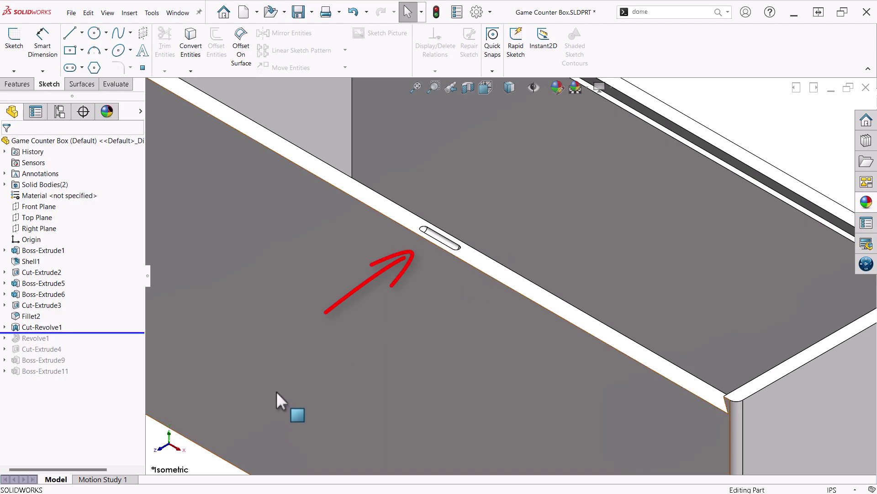
{"action": "left_click", "coordinate": [362, 294]}
{"action": "key", "text": "f"}
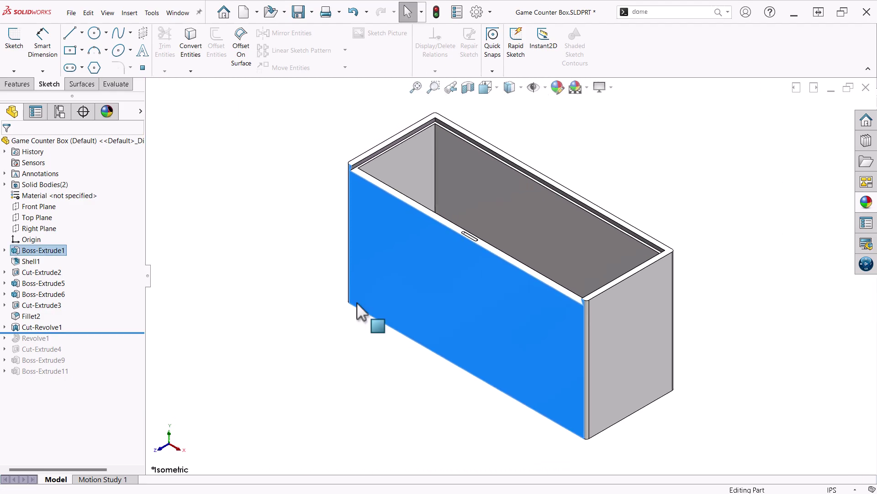
{"action": "left_click", "coordinate": [265, 329]}
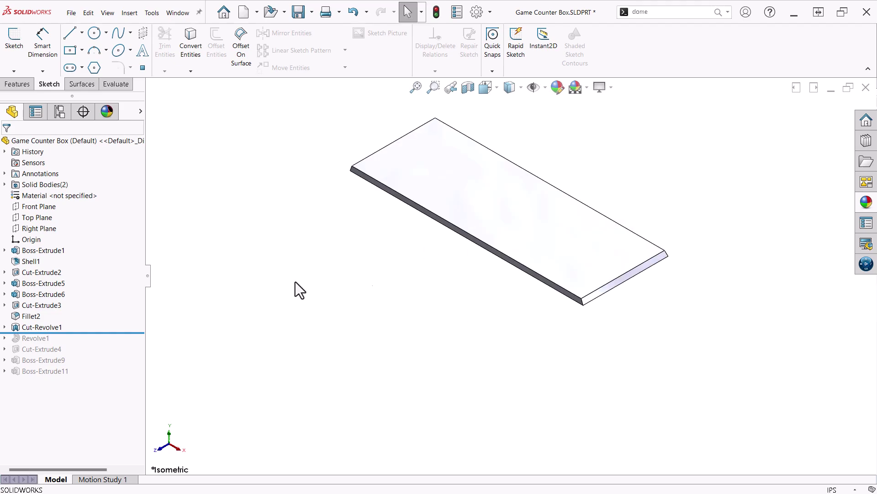
Roll in Revolve1's rounded underside bump, viewed from below, then return to Isometric view
{"action": "middle_click_drag", "start_coordinate": [303, 359], "coordinate": [326, 187]}
{"action": "left_click_drag", "start_coordinate": [88, 334], "coordinate": [88, 345]}
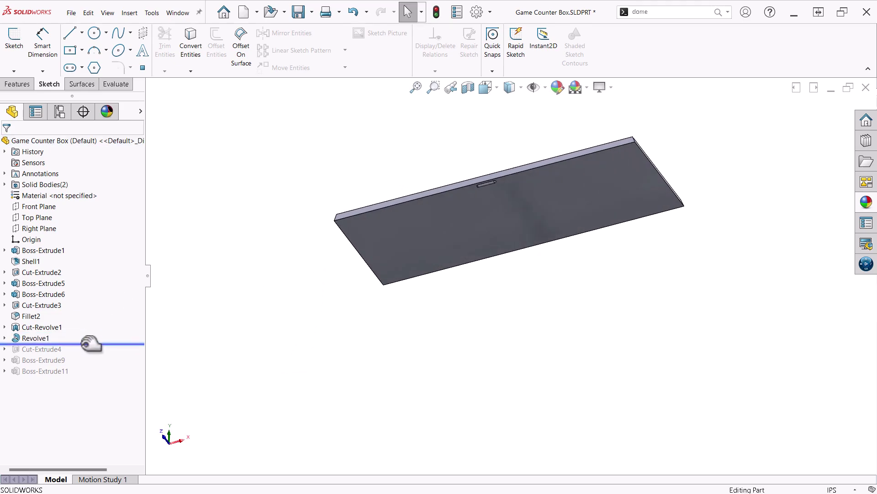
{"action": "scroll", "coordinate": [537, 227], "scroll_direction": "down", "scroll_amount": 5}
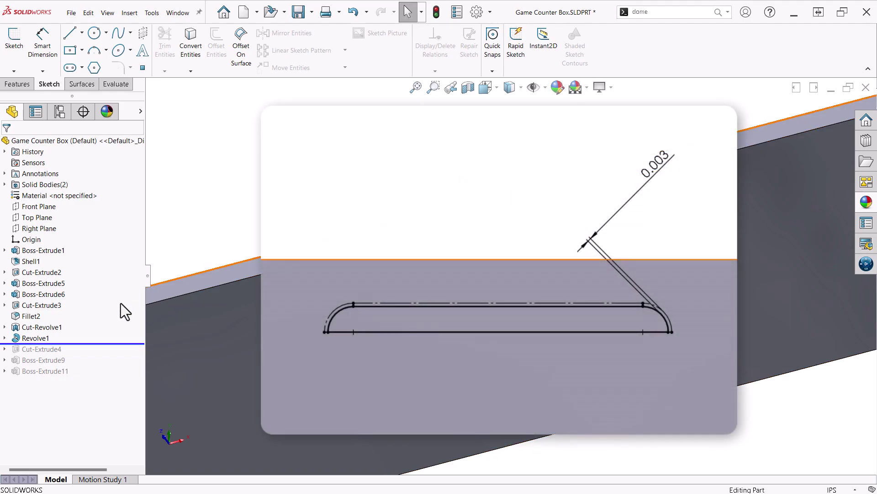
{"action": "key", "text": "ctrl+7"}
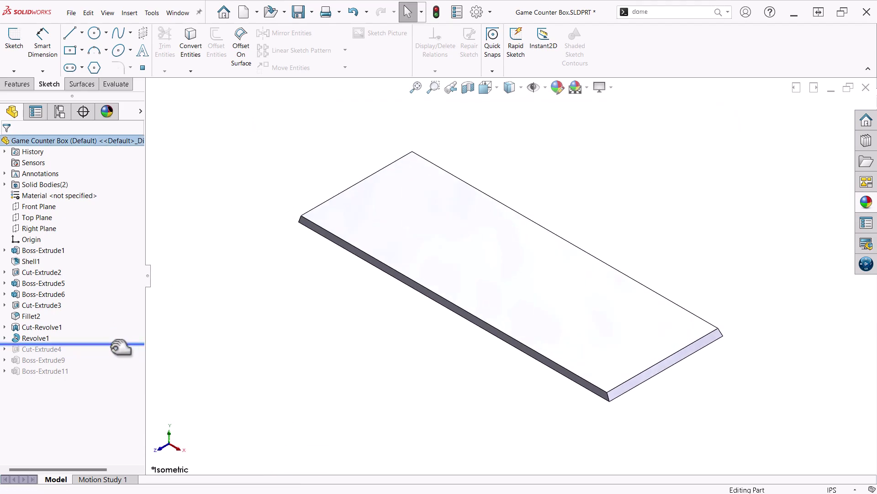
Roll in Cut-Extrude4's DIALS stencil letters and Boss-Extrude9
{"action": "left_click_drag", "start_coordinate": [118, 343], "coordinate": [118, 351]}
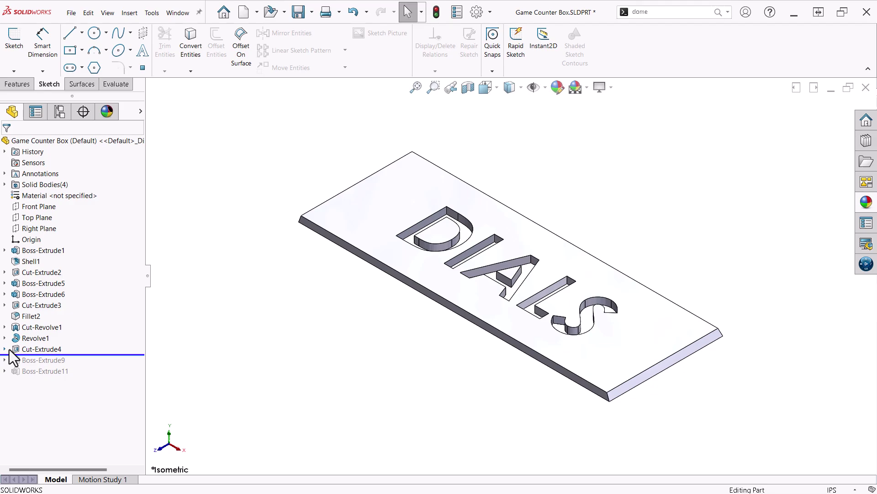
{"action": "left_click_drag", "start_coordinate": [12, 355], "coordinate": [132, 365]}
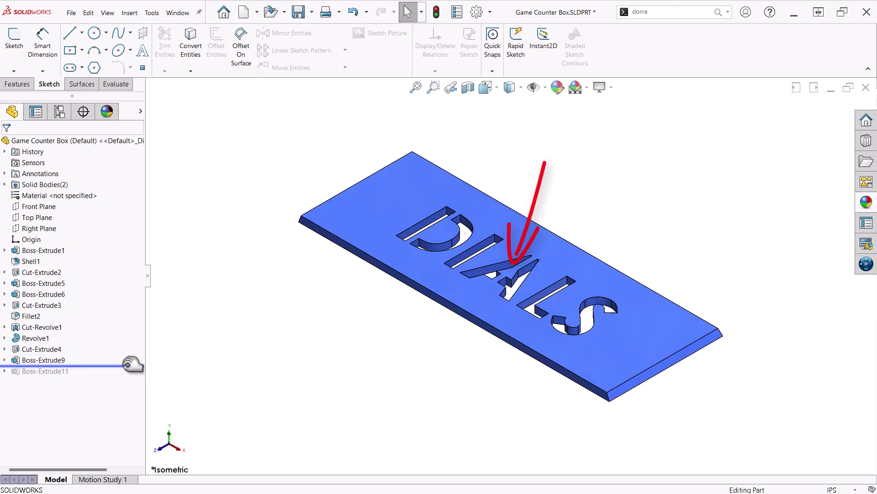
Show the box body, fit the view, and roll in the final 1.50-tall, 0.10-thick divider
{"action": "key", "text": "shift+Tab"}
{"action": "key", "text": "f"}
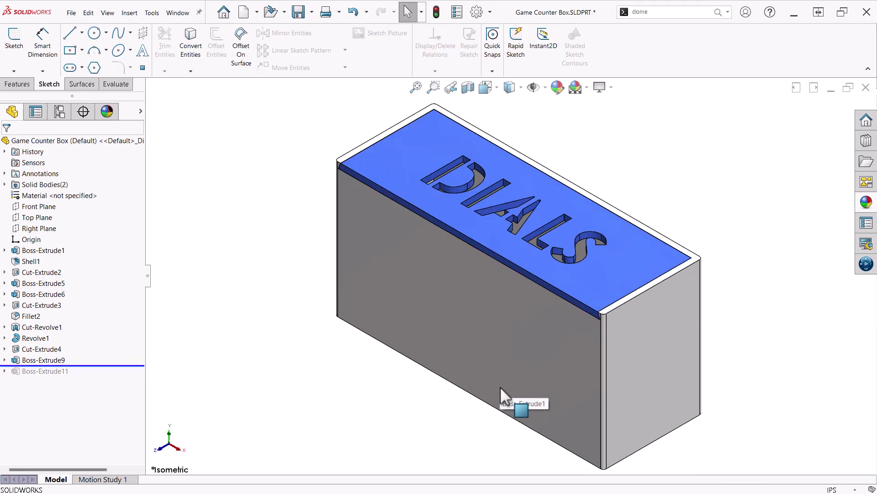
{"action": "key", "text": "Tab"}
{"action": "left_click_drag", "start_coordinate": [112, 365], "coordinate": [109, 380]}
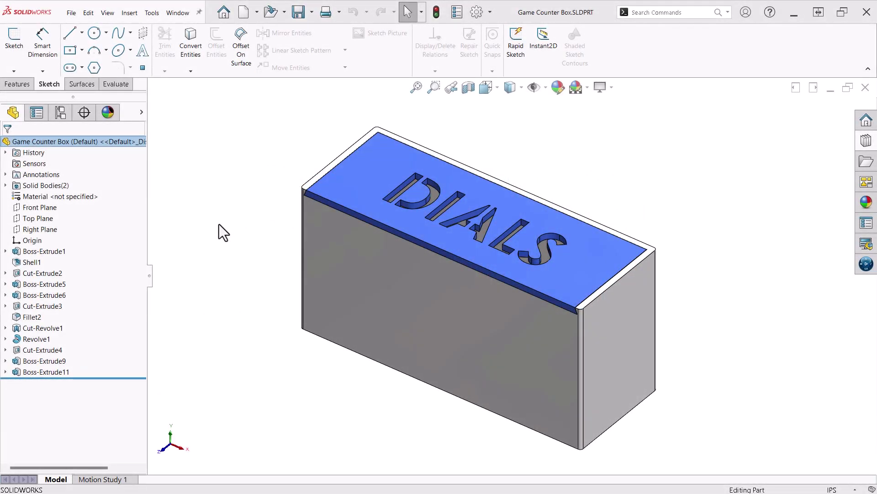
Insert the Dials Box Top body into a new part saved as 'Dials Box Top'
{"action": "left_click", "coordinate": [5, 186]}
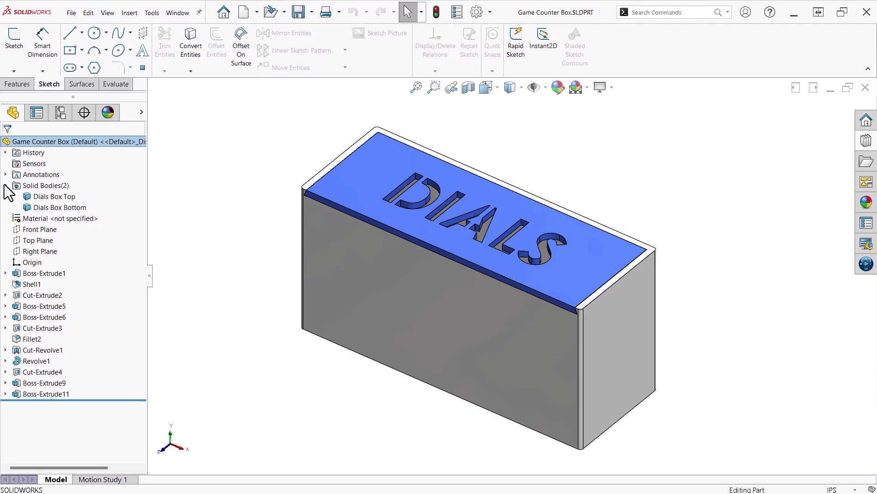
{"action": "right_click", "coordinate": [52, 204]}
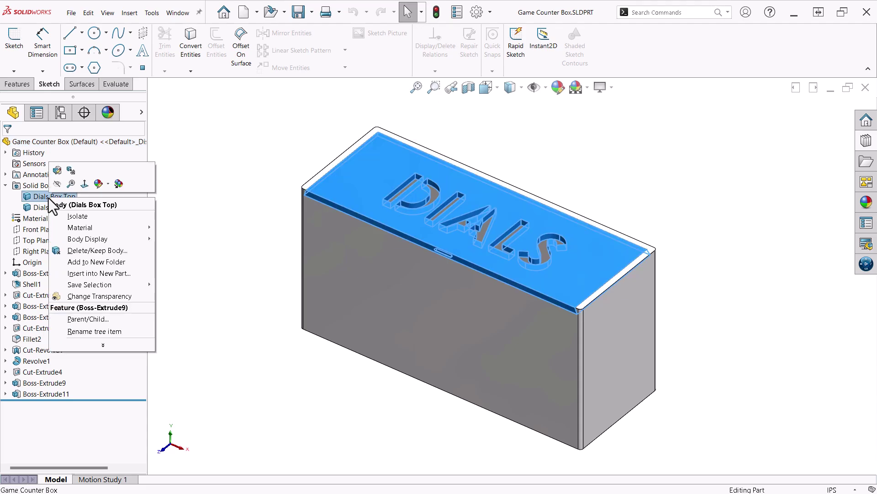
{"action": "left_click", "coordinate": [76, 273]}
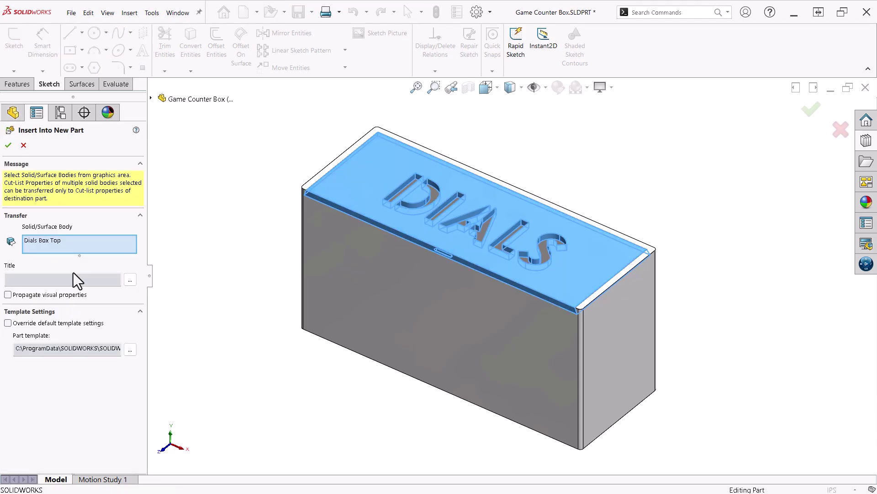
{"action": "left_click", "coordinate": [131, 280]}
{"action": "left_click", "coordinate": [300, 368]}
{"action": "type", "text": "Dials"}
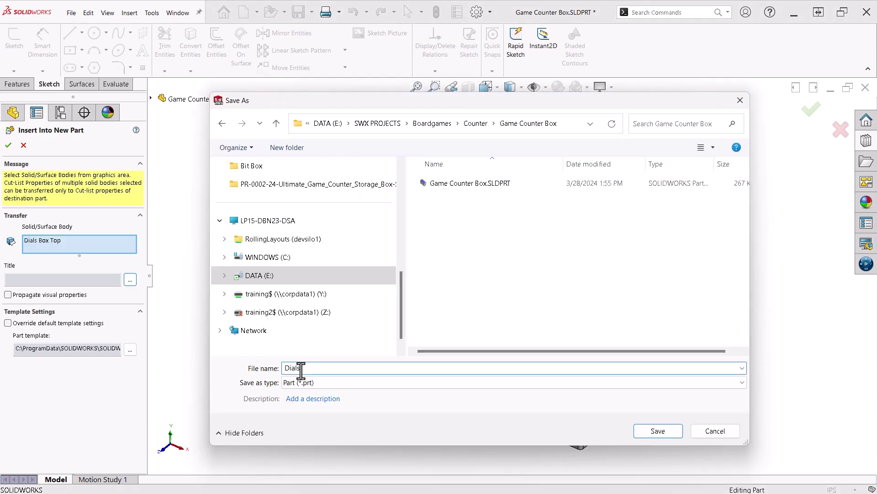
{"action": "type", "text": " Box Top"}
{"action": "left_click", "coordinate": [657, 430]}
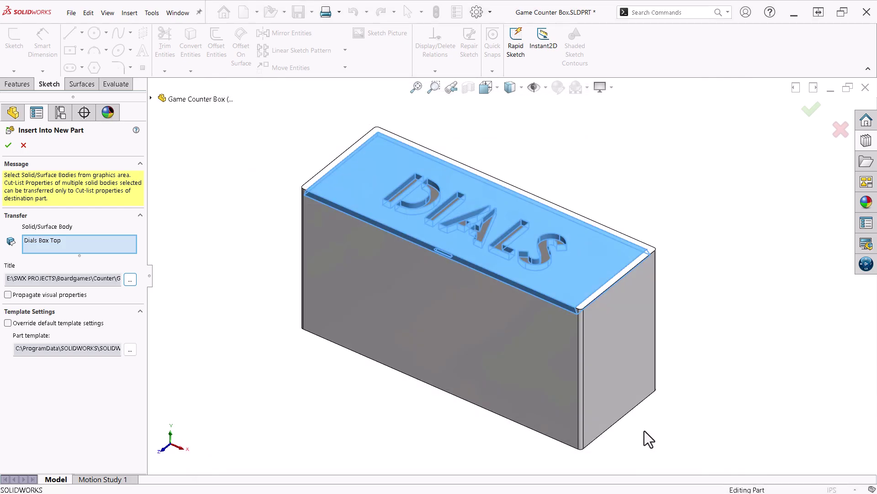
{"action": "left_click", "coordinate": [8, 145]}
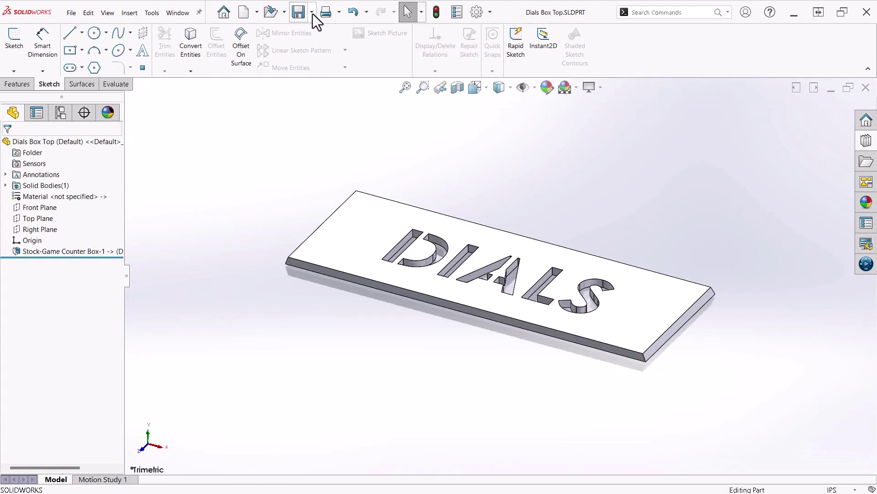
Save the Dials Box Top lid as an STL (*.stl) file
{"action": "left_click", "coordinate": [312, 14]}
{"action": "left_click", "coordinate": [310, 42]}
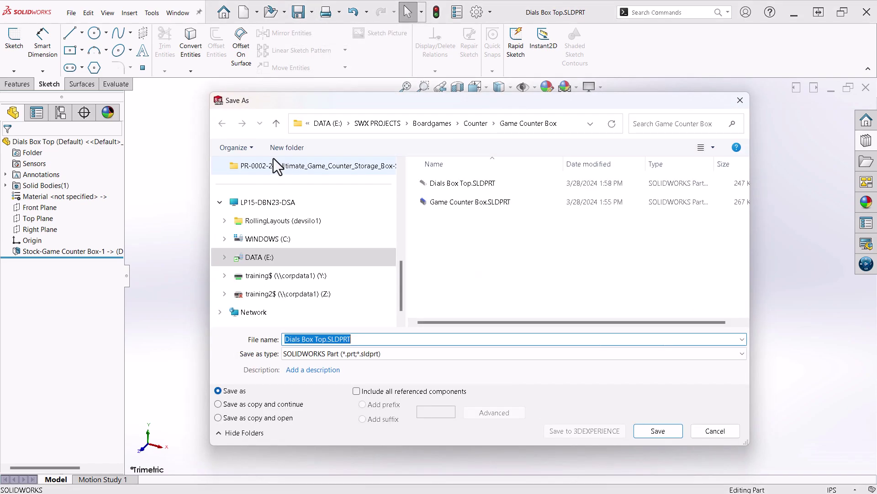
{"action": "left_click", "coordinate": [375, 355]}
{"action": "scroll", "coordinate": [385, 315], "scroll_direction": "down", "scroll_amount": 2}
{"action": "left_click", "coordinate": [303, 315]}
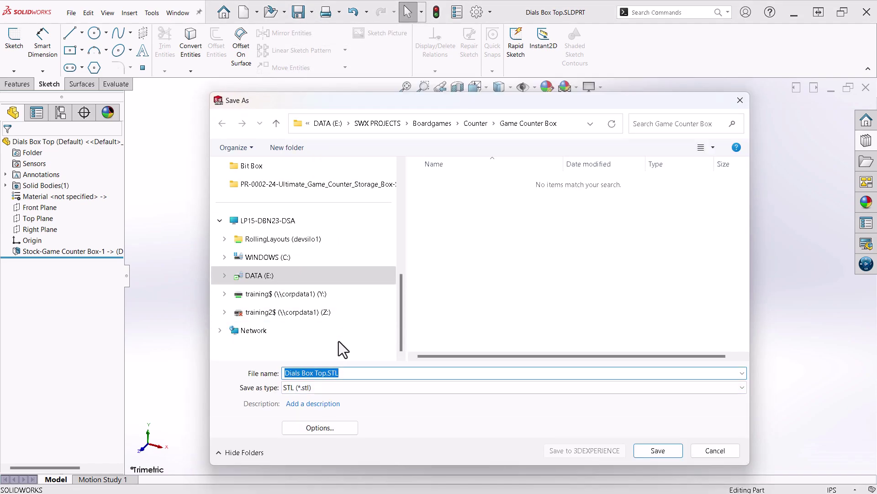
{"action": "left_click", "coordinate": [656, 451]}
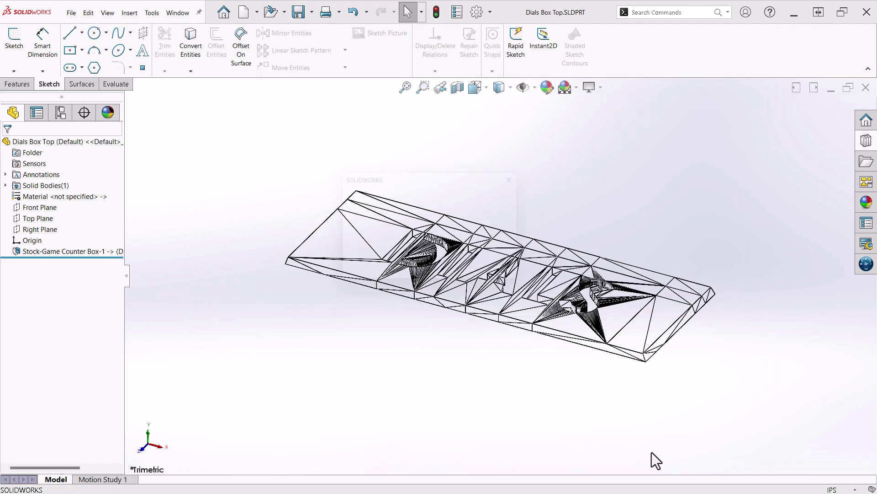
{"action": "left_click", "coordinate": [469, 278]}
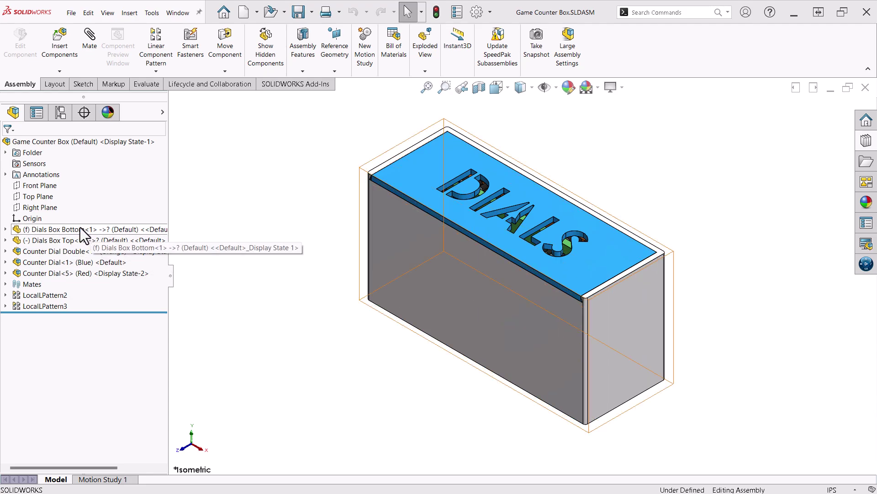
Make Dials Box Bottom transparent, then check the dials from Front, Right and isometric views
{"action": "left_click", "coordinate": [81, 228]}
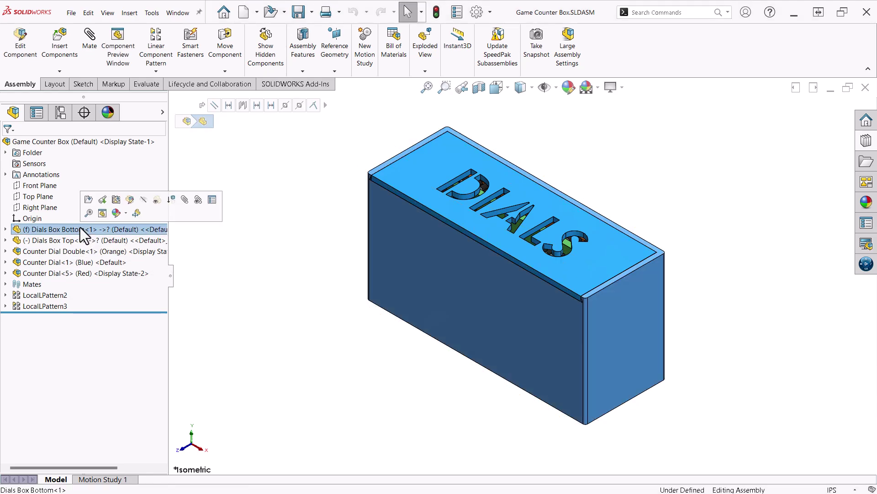
{"action": "left_click", "coordinate": [158, 200]}
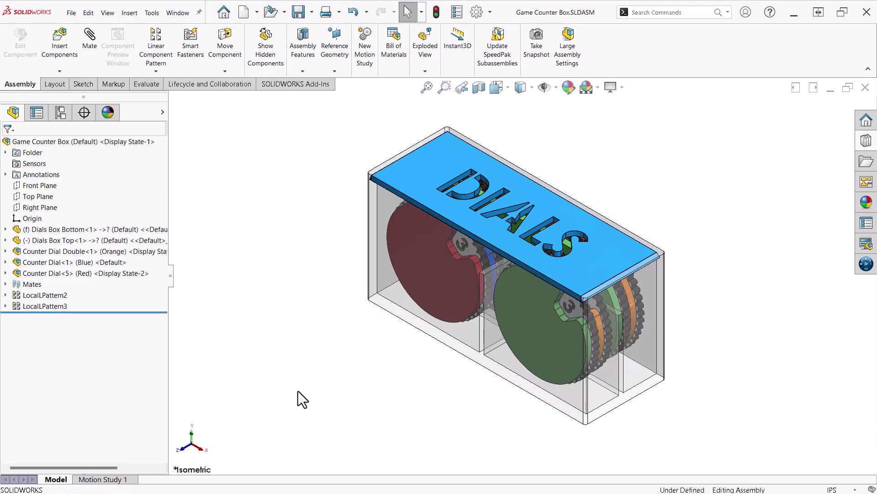
{"action": "left_click", "coordinate": [185, 450]}
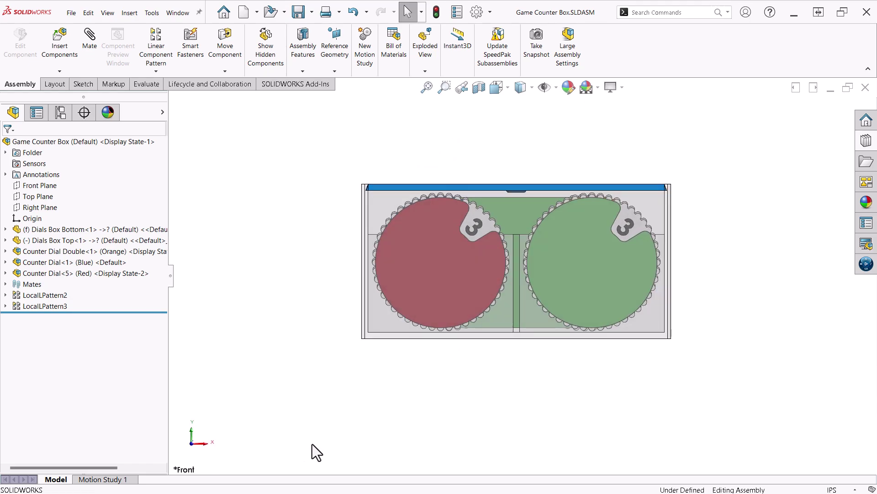
{"action": "left_click", "coordinate": [204, 444]}
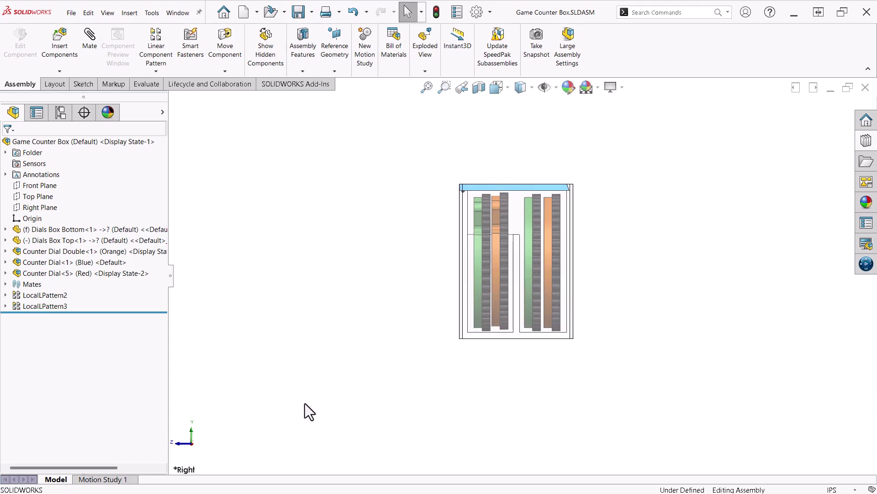
{"action": "mouse_move", "coordinate": [305, 403]}
{"action": "middle_mouse_down"}
{"action": "mouse_move", "coordinate": [411, 428]}
{"action": "mouse_move", "coordinate": [657, 409]}
{"action": "mouse_move", "coordinate": [727, 421]}
{"action": "mouse_move", "coordinate": [731, 440]}
{"action": "middle_mouse_up"}
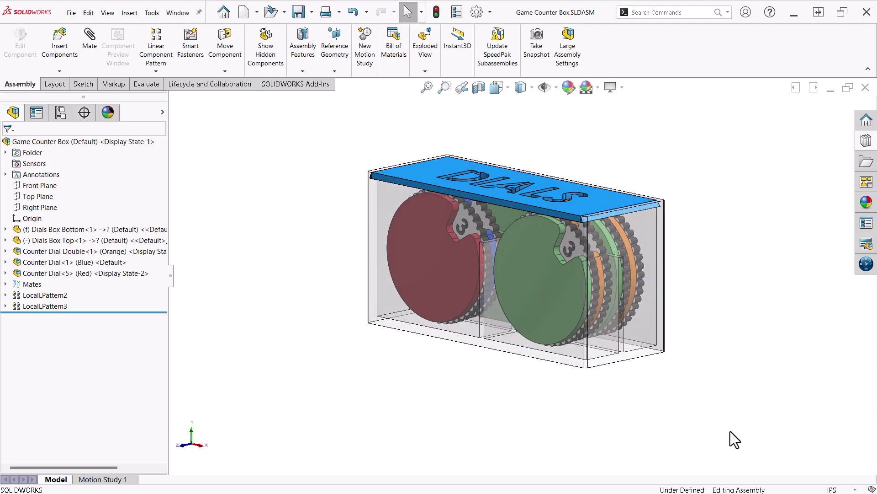
{"action": "right_click_drag", "start_coordinate": [299, 433], "coordinate": [344, 403]}
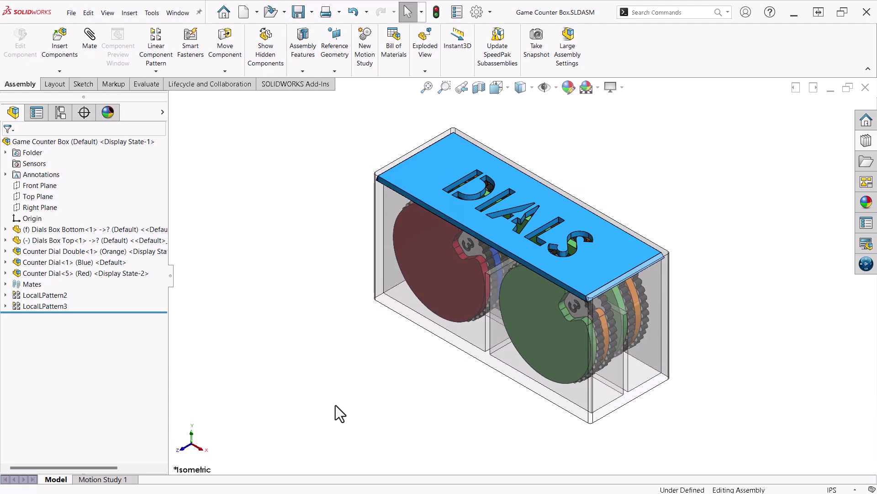